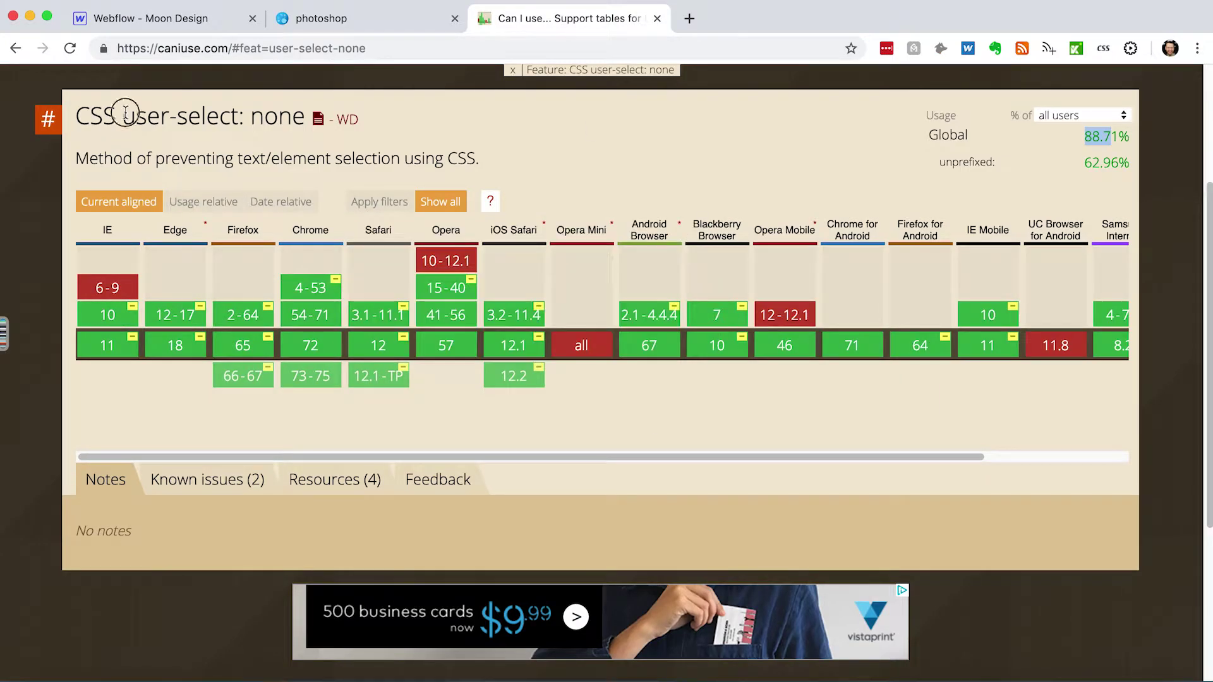
Step: Highlight the user-select: none feature title and its global usage percentage on Can I use
{"action": "left_click_drag", "start_coordinate": [123, 116], "coordinate": [291, 126]}
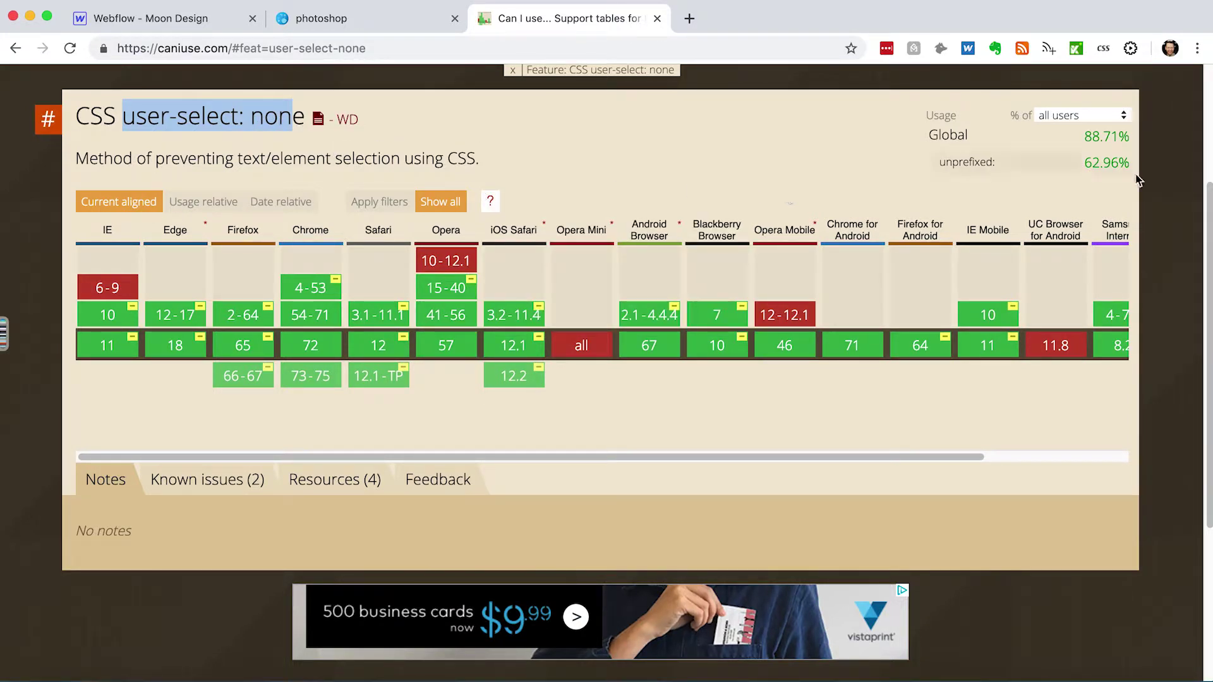
{"action": "left_click_drag", "start_coordinate": [1083, 138], "coordinate": [1110, 140]}
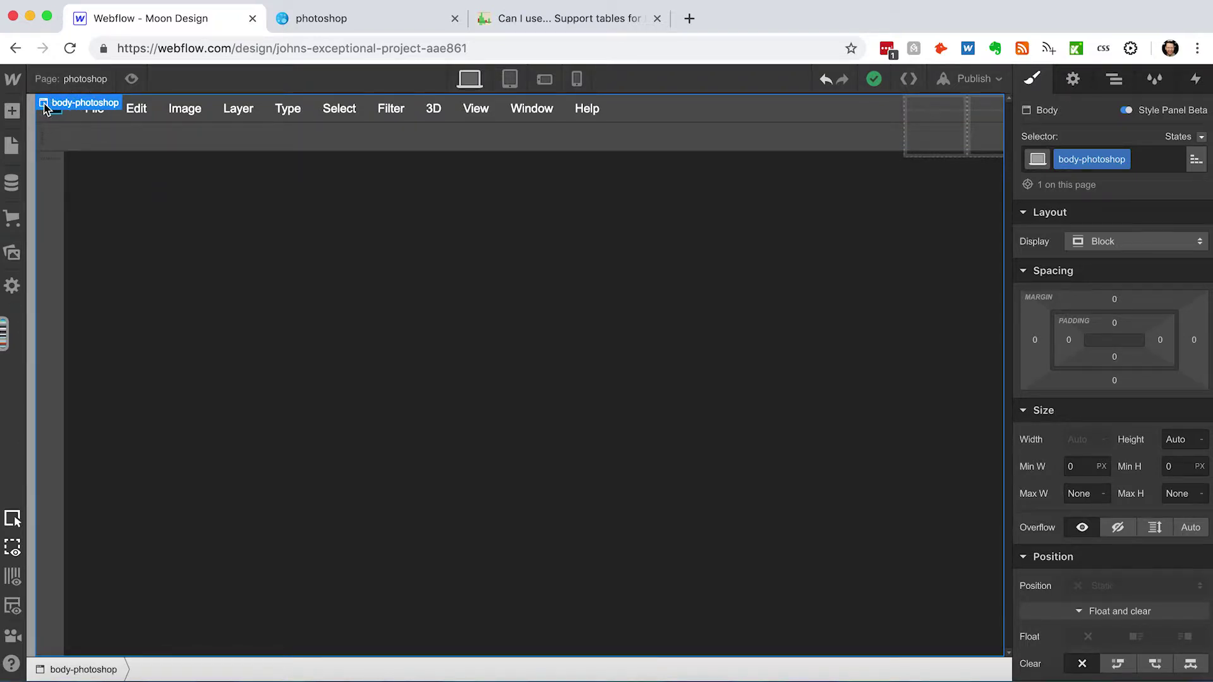
Step: Open the photoshop page settings and highlight .ph-menu-title and its rule body in the head code
{"action": "left_click", "coordinate": [13, 147]}
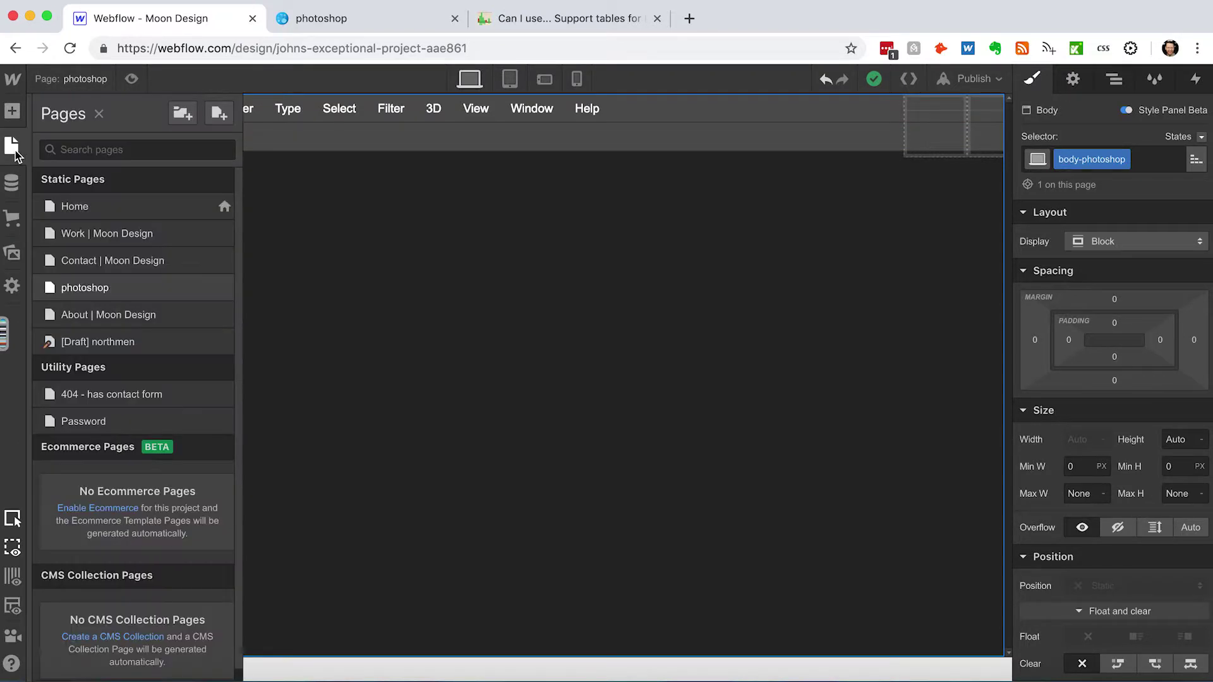
{"action": "left_click", "coordinate": [223, 288]}
{"action": "scroll", "coordinate": [482, 424], "scroll_direction": "down", "scroll_amount": 5}
{"action": "scroll", "coordinate": [482, 423], "scroll_direction": "down", "scroll_amount": 5}
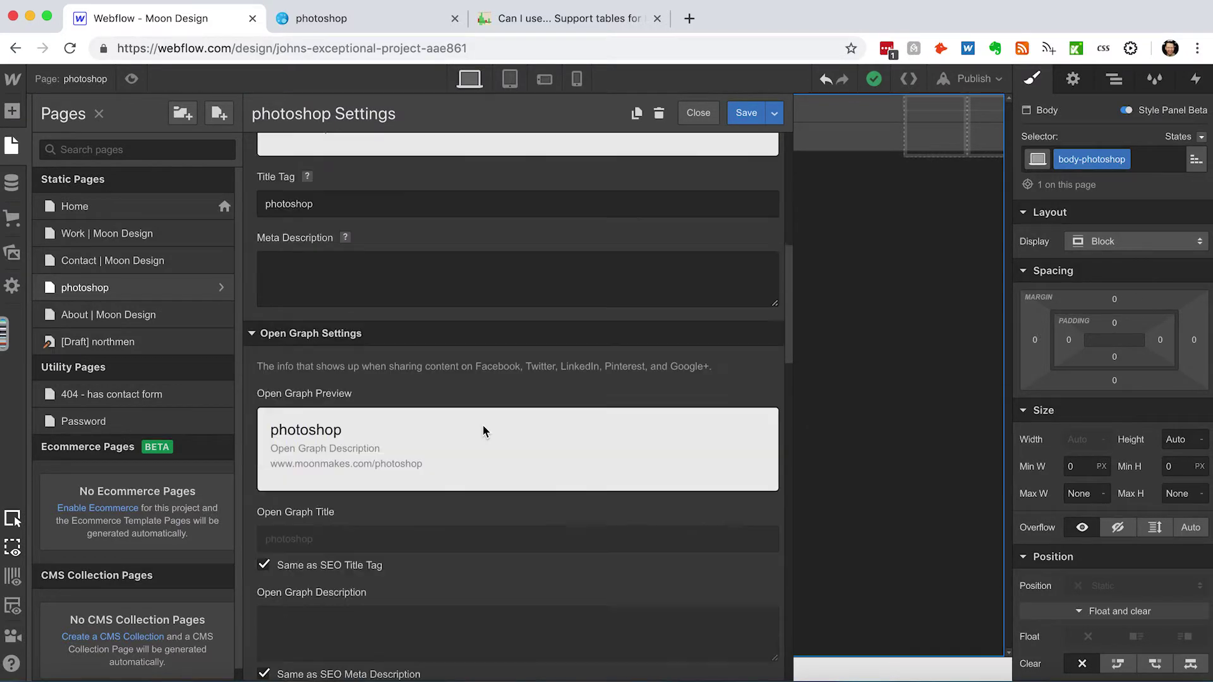
{"action": "scroll", "coordinate": [483, 423], "scroll_direction": "down", "scroll_amount": 5}
{"action": "scroll", "coordinate": [483, 425], "scroll_direction": "down", "scroll_amount": 5}
{"action": "scroll", "coordinate": [483, 425], "scroll_direction": "down", "scroll_amount": 5}
{"action": "scroll", "coordinate": [483, 426], "scroll_direction": "down", "scroll_amount": 3}
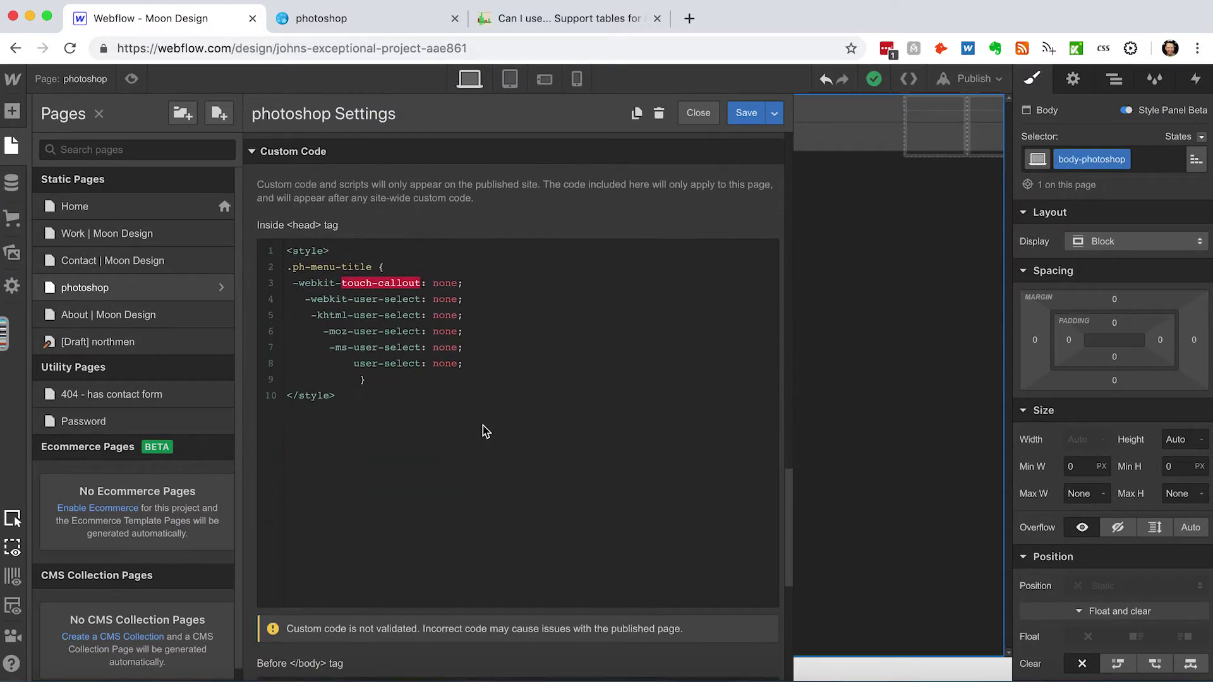
{"action": "scroll", "coordinate": [482, 425], "scroll_direction": "down", "scroll_amount": 2}
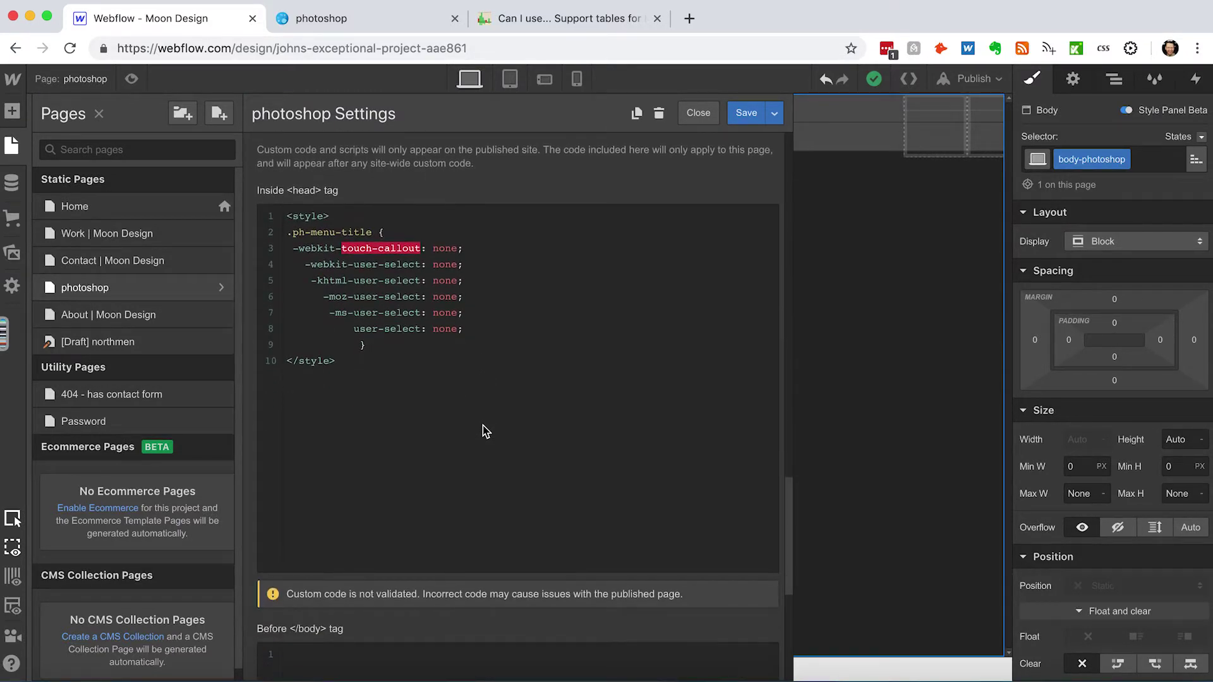
{"action": "left_click", "coordinate": [374, 232]}
{"action": "left_click_drag", "start_coordinate": [374, 232], "coordinate": [288, 233]}
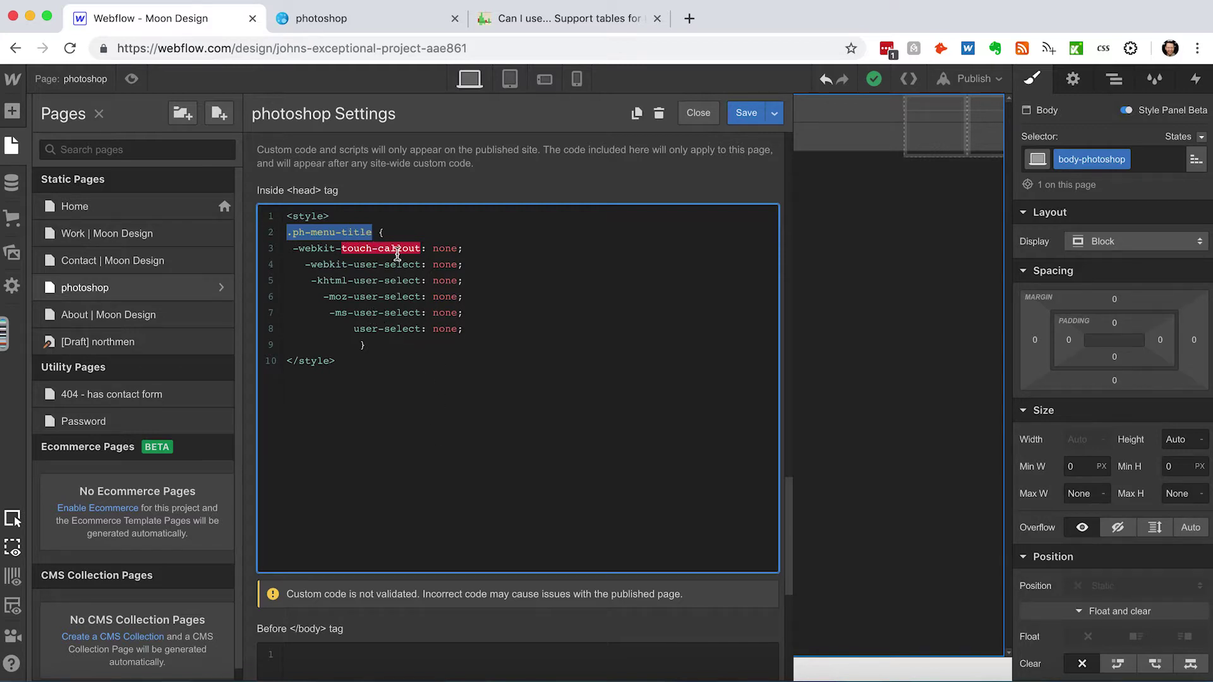
{"action": "mouse_move", "coordinate": [381, 232]}
{"action": "left_mouse_down"}
{"action": "mouse_move", "coordinate": [422, 307]}
{"action": "mouse_move", "coordinate": [423, 341]}
{"action": "left_mouse_up"}
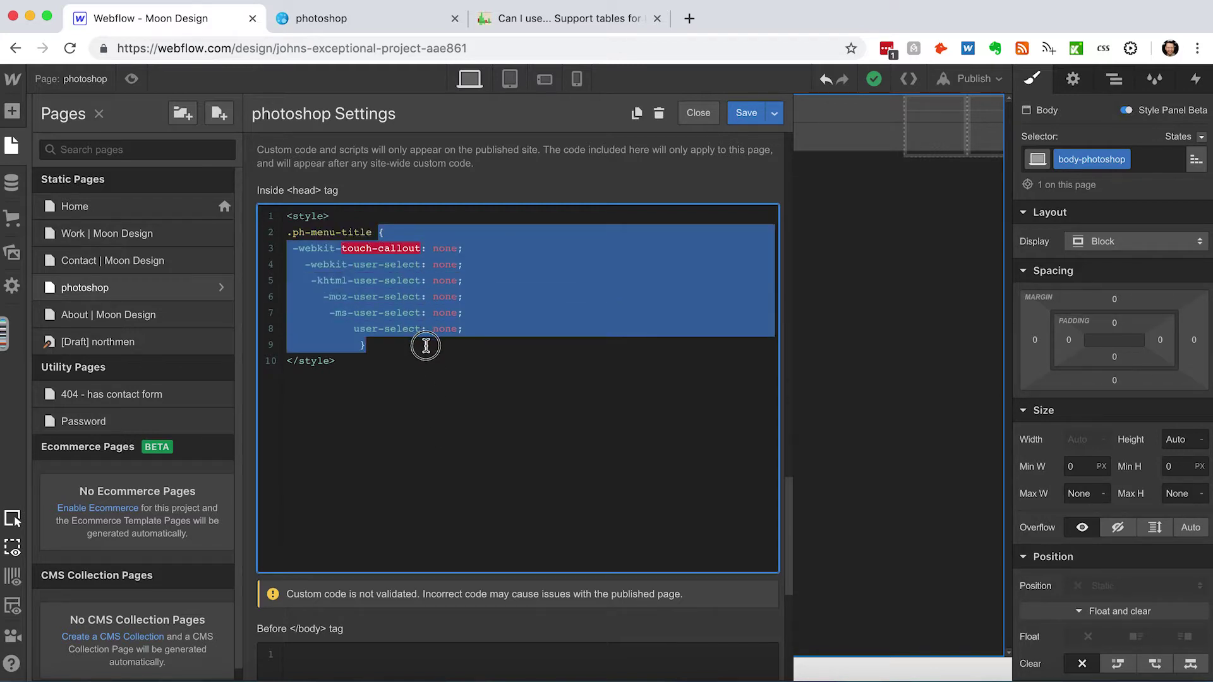
Step: Highlight the vendor-prefixed and unprefixed user-select: none lines, then the rule block's start
{"action": "left_click", "coordinate": [406, 313]}
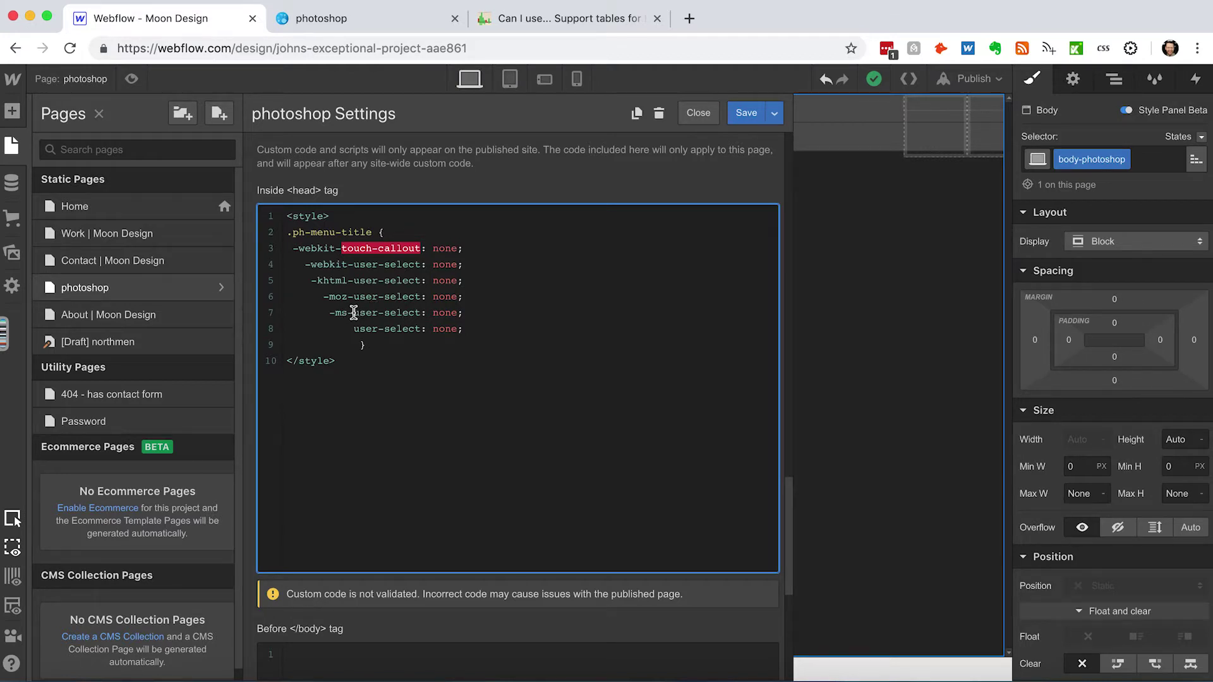
{"action": "left_click_drag", "start_coordinate": [353, 312], "coordinate": [302, 264]}
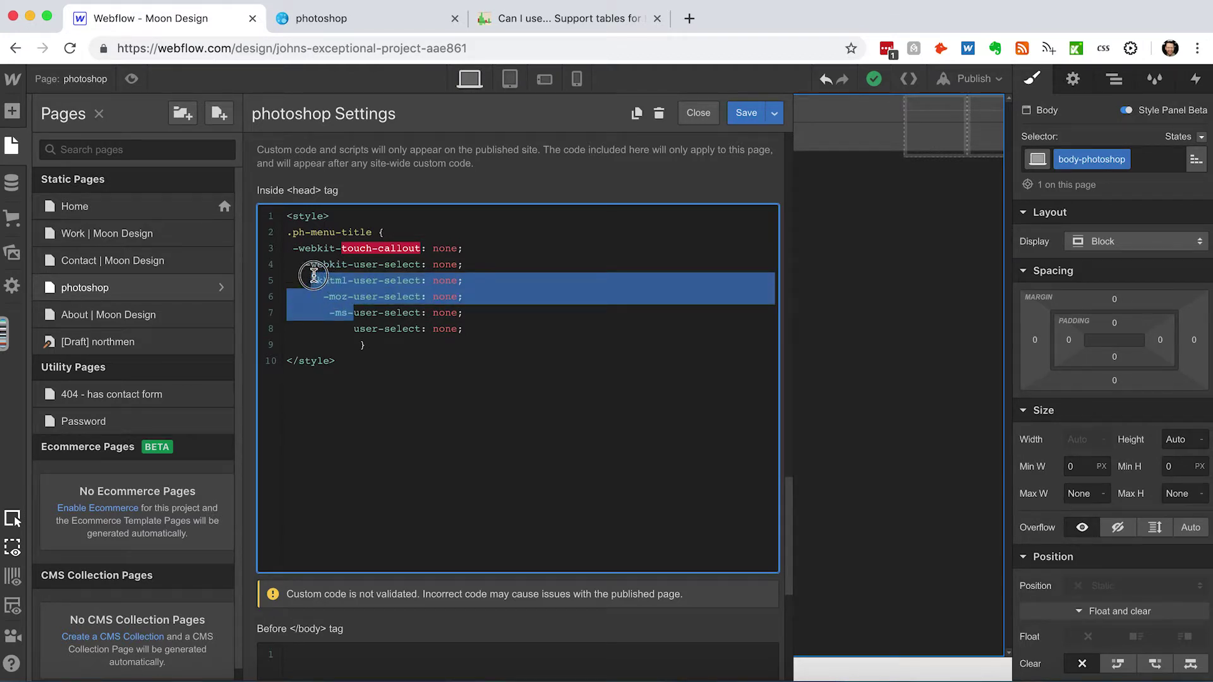
{"action": "left_click", "coordinate": [376, 303]}
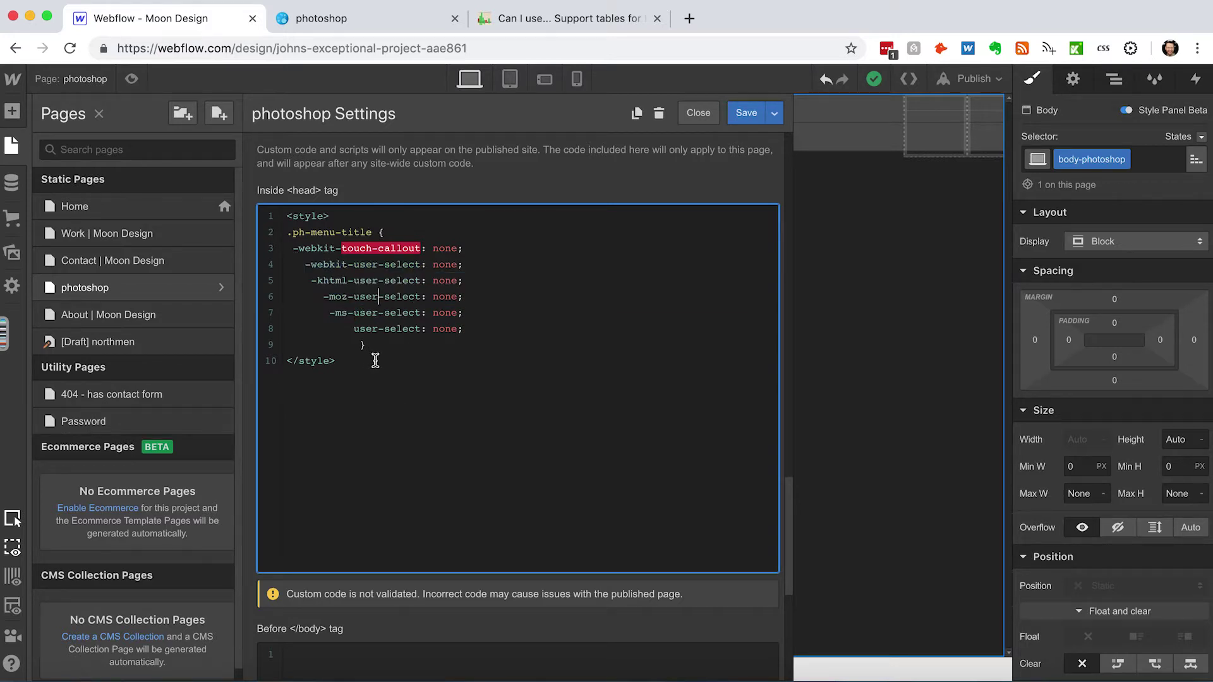
{"action": "left_click_drag", "start_coordinate": [354, 329], "coordinate": [421, 332]}
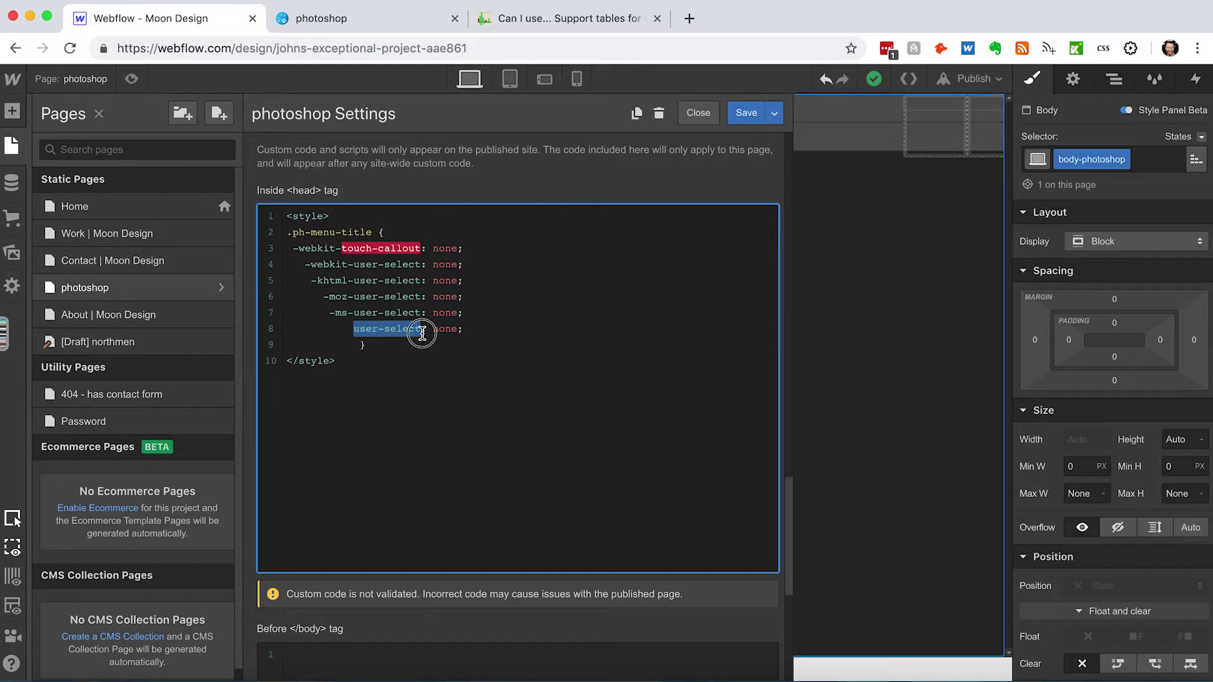
{"action": "left_click_drag", "start_coordinate": [422, 332], "coordinate": [463, 329]}
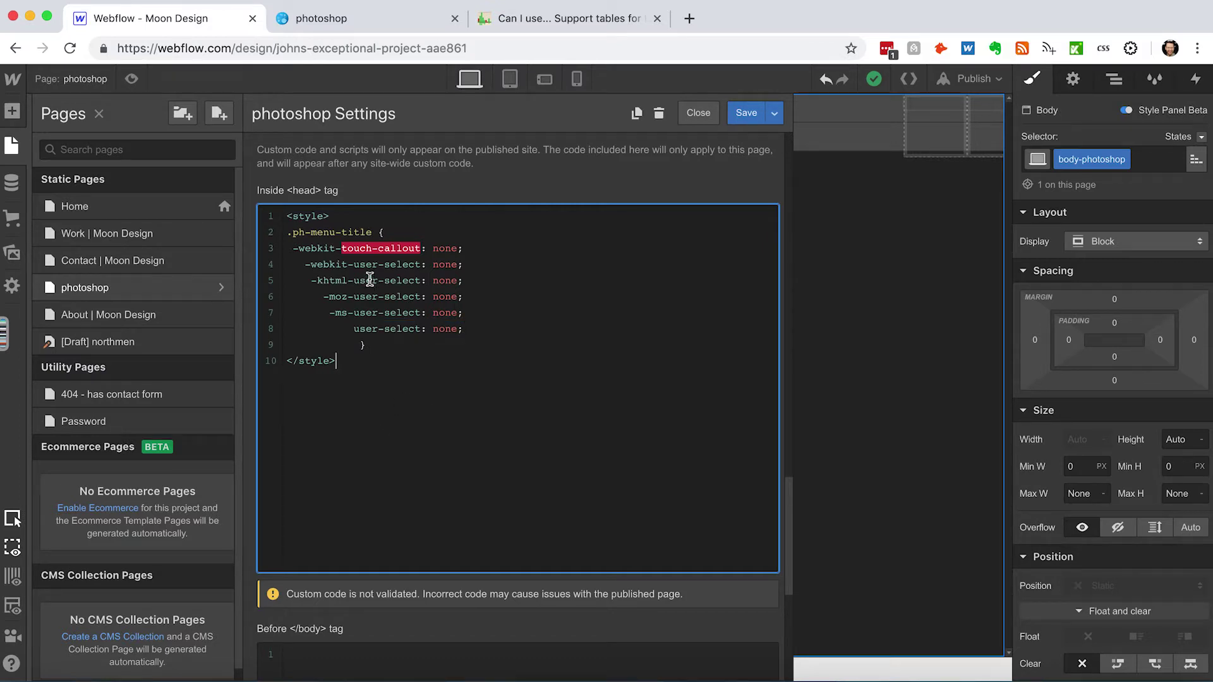
{"action": "mouse_move", "coordinate": [341, 249]}
{"action": "left_mouse_down"}
{"action": "mouse_move", "coordinate": [393, 264]}
{"action": "mouse_move", "coordinate": [419, 249]}
{"action": "left_mouse_up"}
{"action": "left_click", "coordinate": [876, 399]}
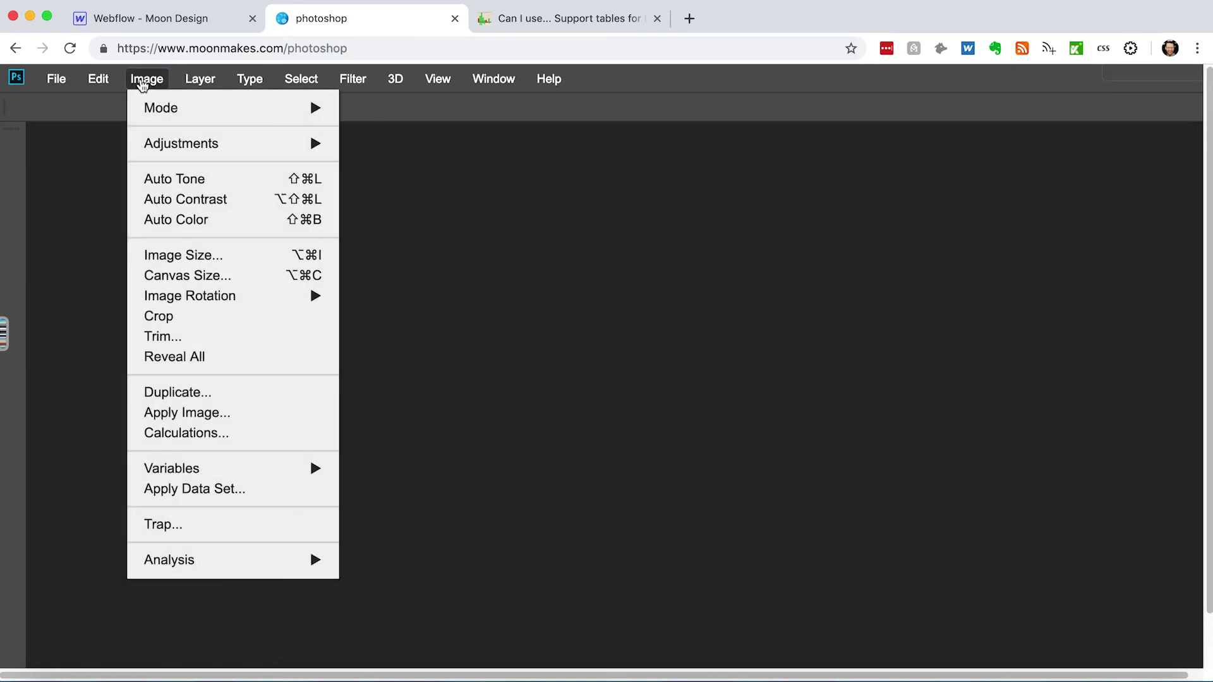
{"action": "left_click", "coordinate": [152, 84]}
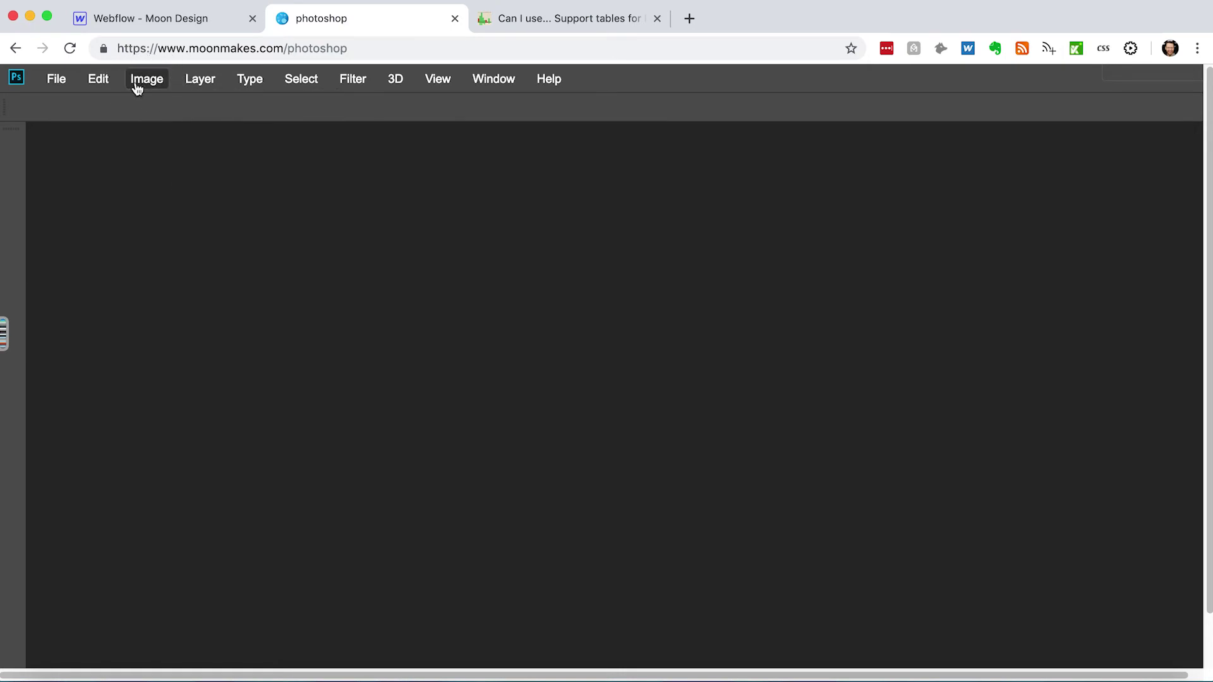